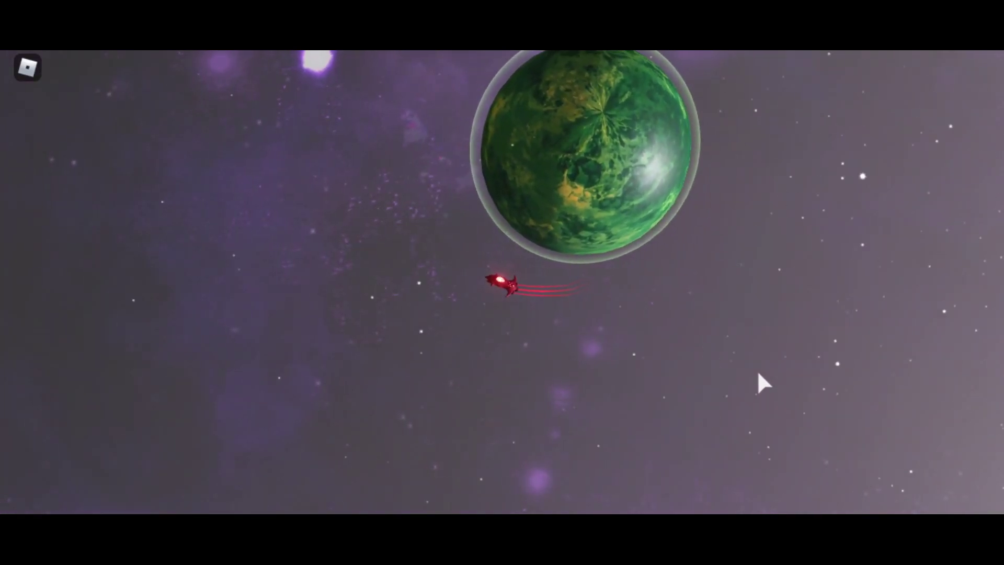
Fly the red ship around the green planet in the running game to view the scrolling space background.
key(w)
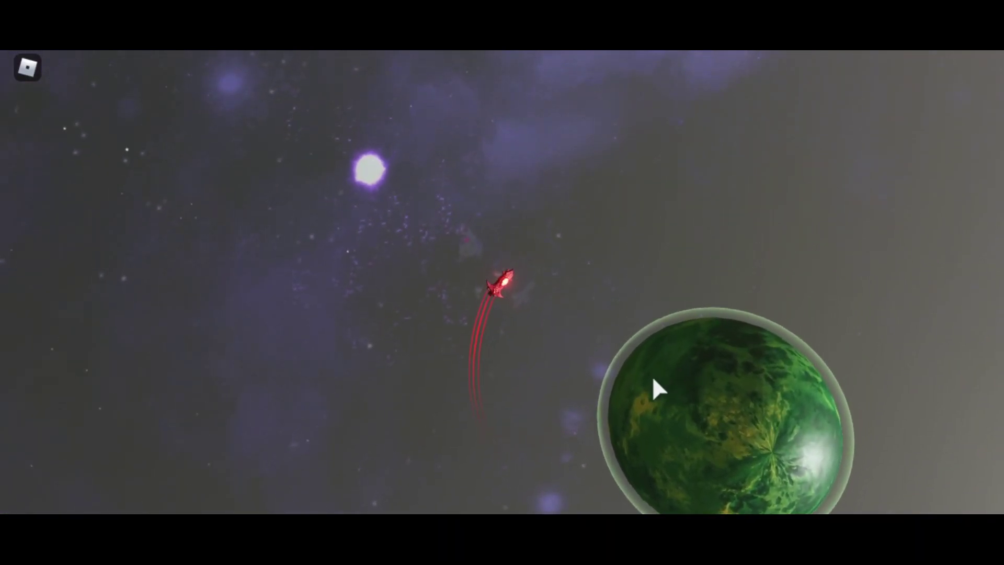
key(d)
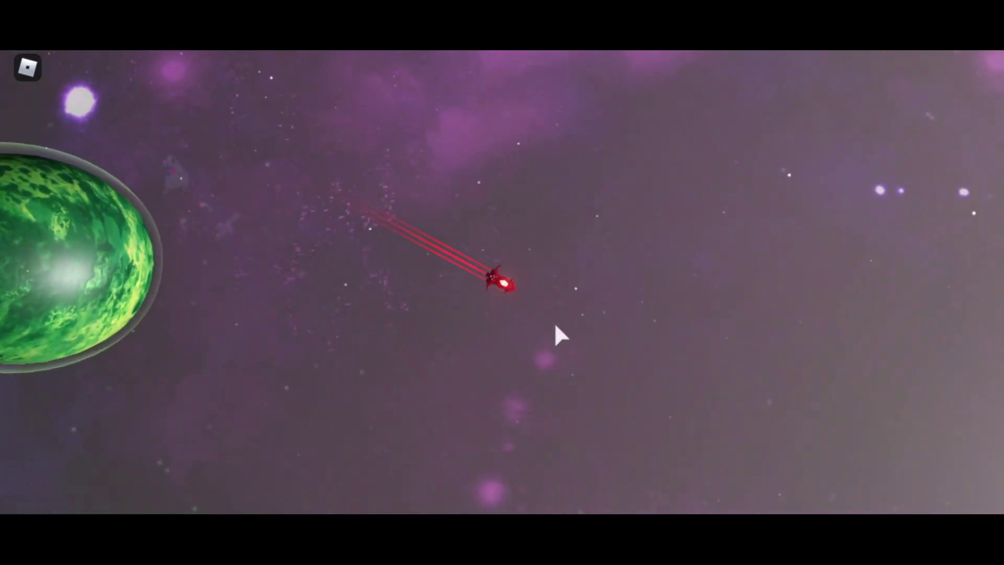
key(s)
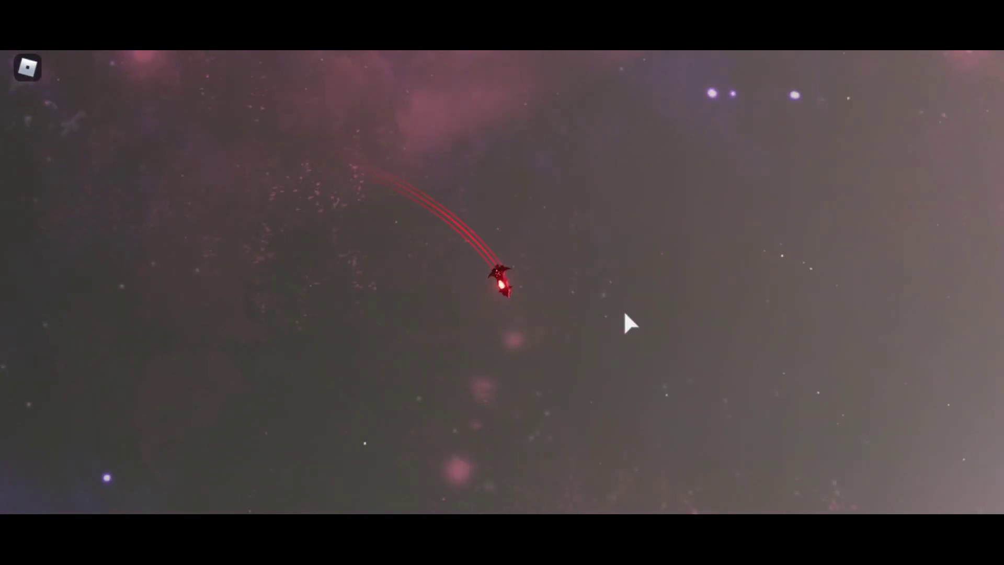
key(a)
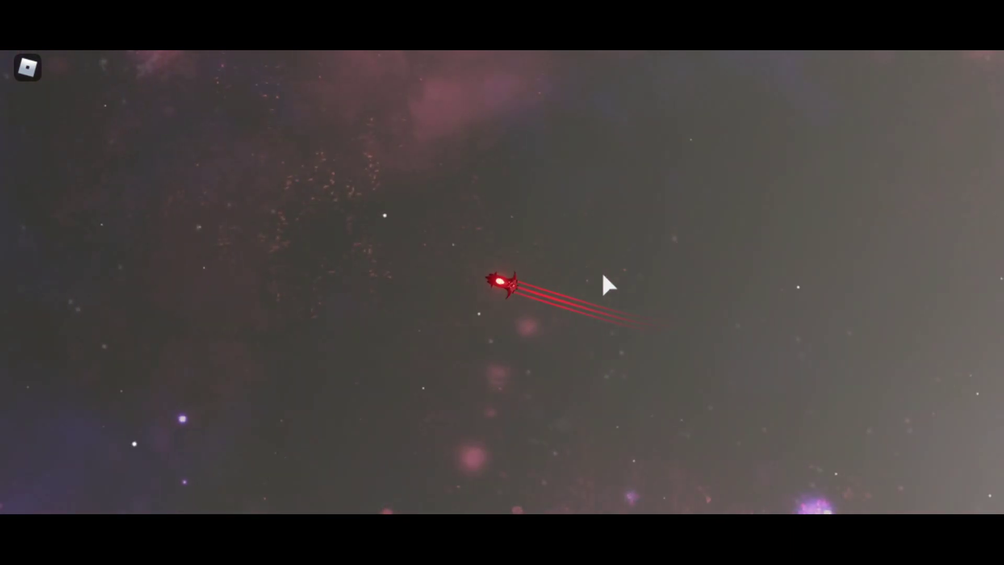
key(a)
key(d)
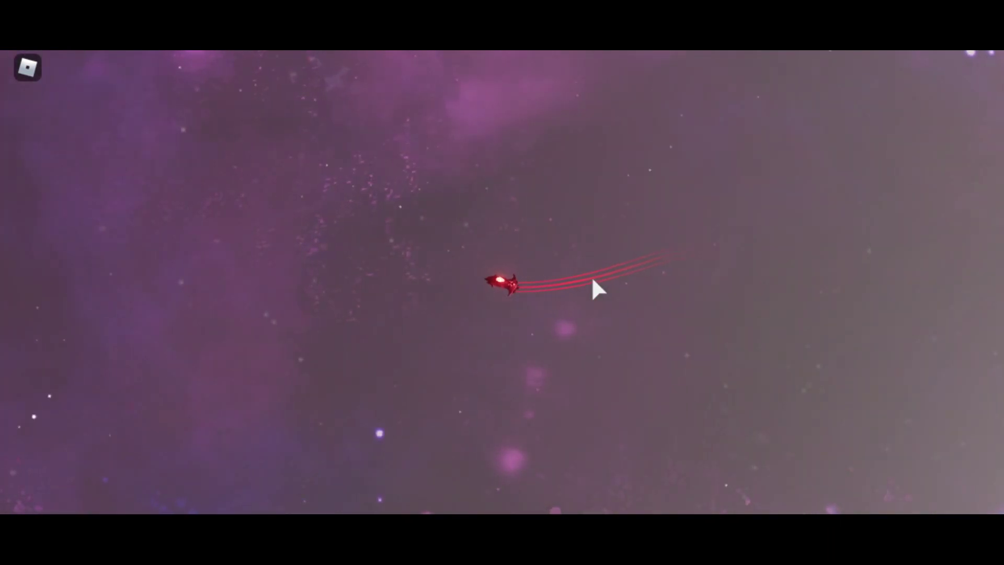
key(w)
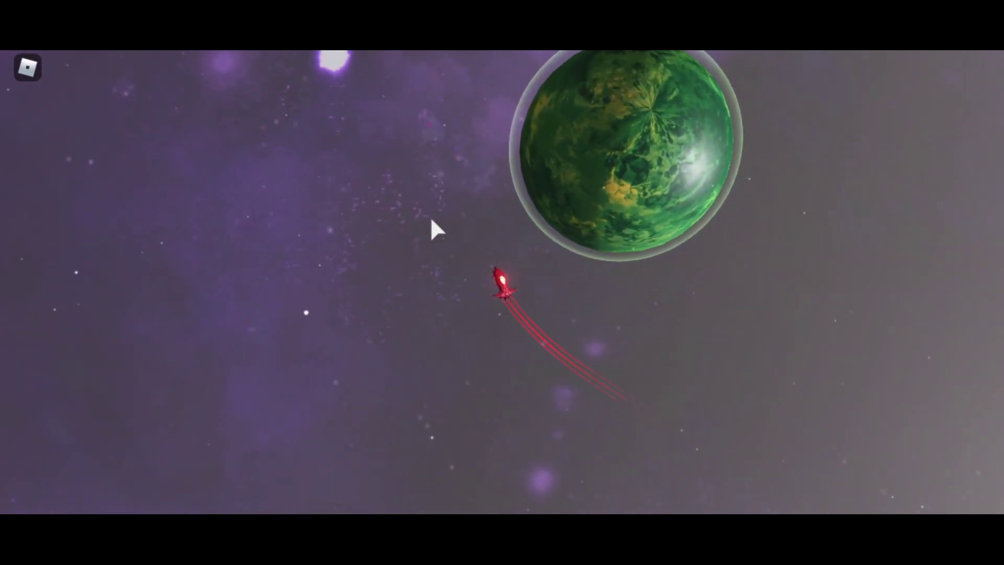
key(a)
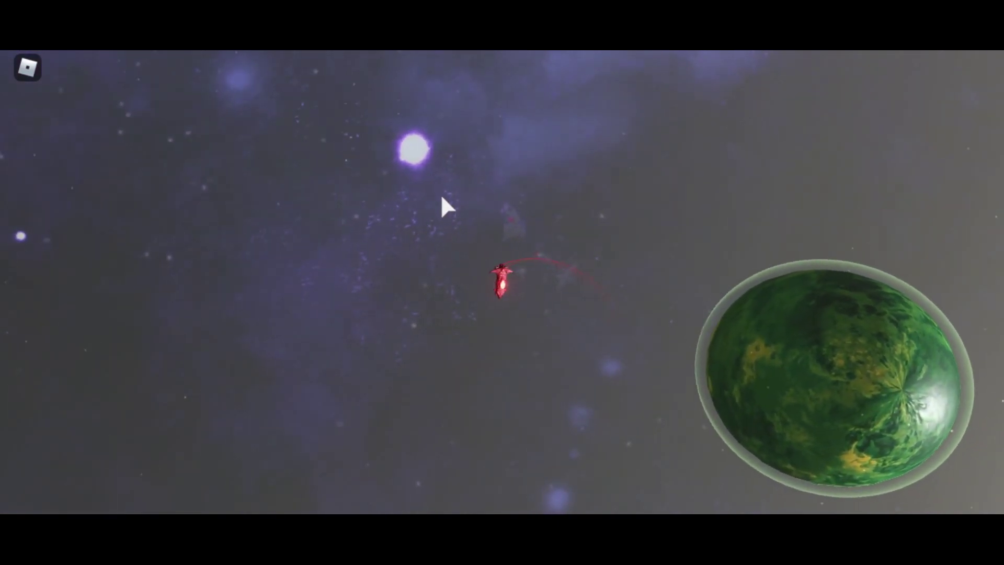
key(a)
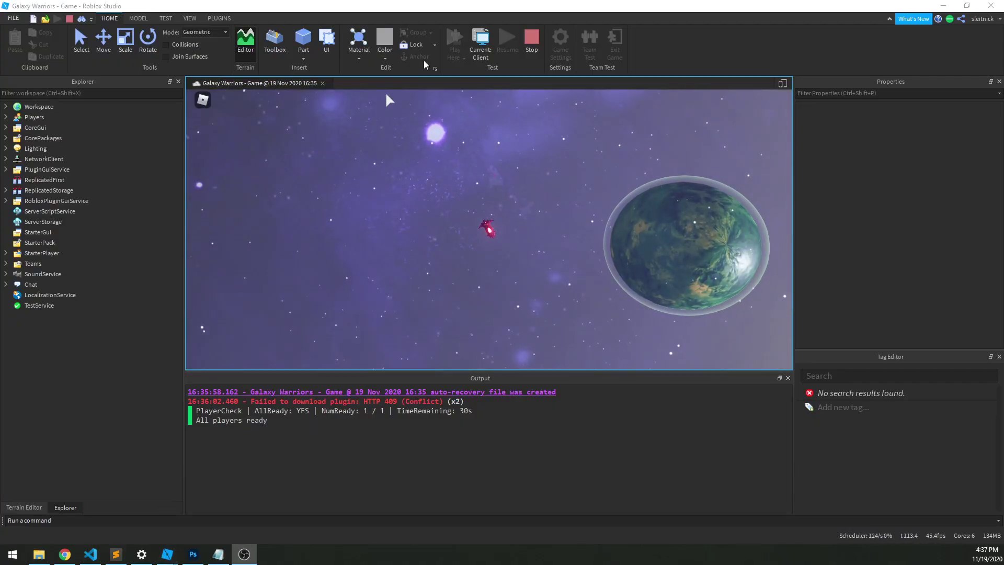
Inspect the scene from the server view by moving its camera around, and return to the client view.
click(481, 48)
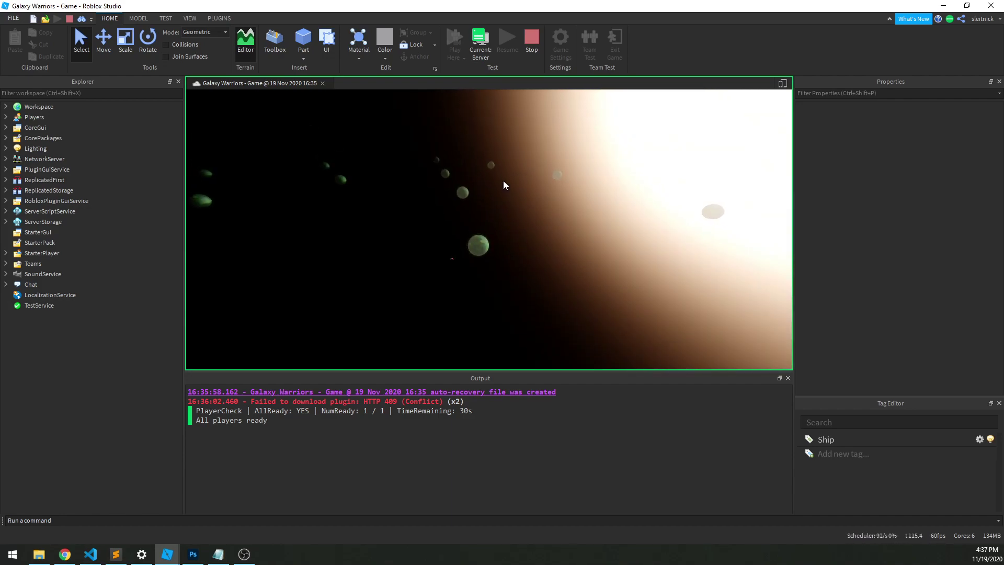
key(w)
right_drag(503, 180, 478, 194)
key(s)
key(w)
click(480, 46)
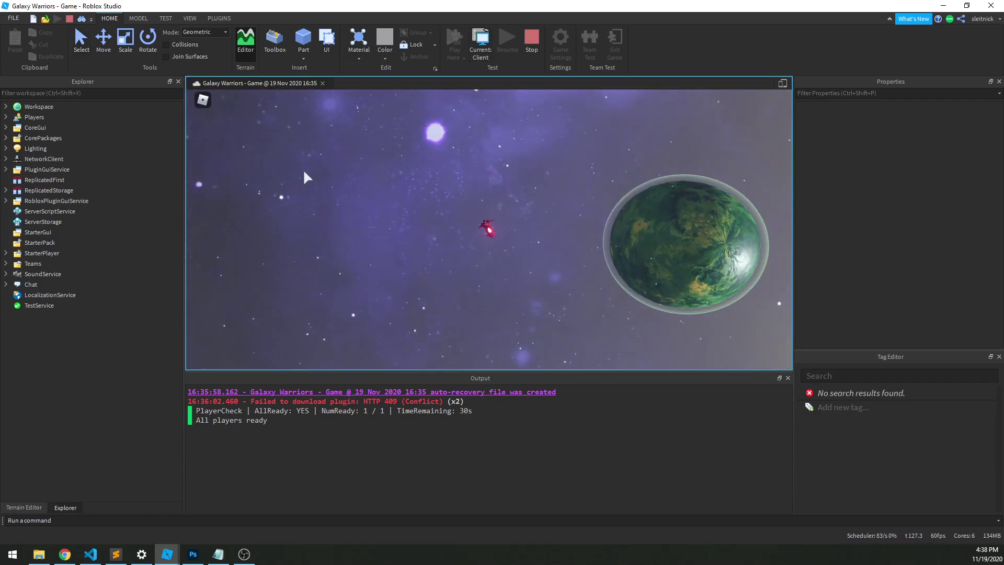
Set the transparency of the Foreground part's Texture to 0 and select the Midground part's Texture.
click(6, 106)
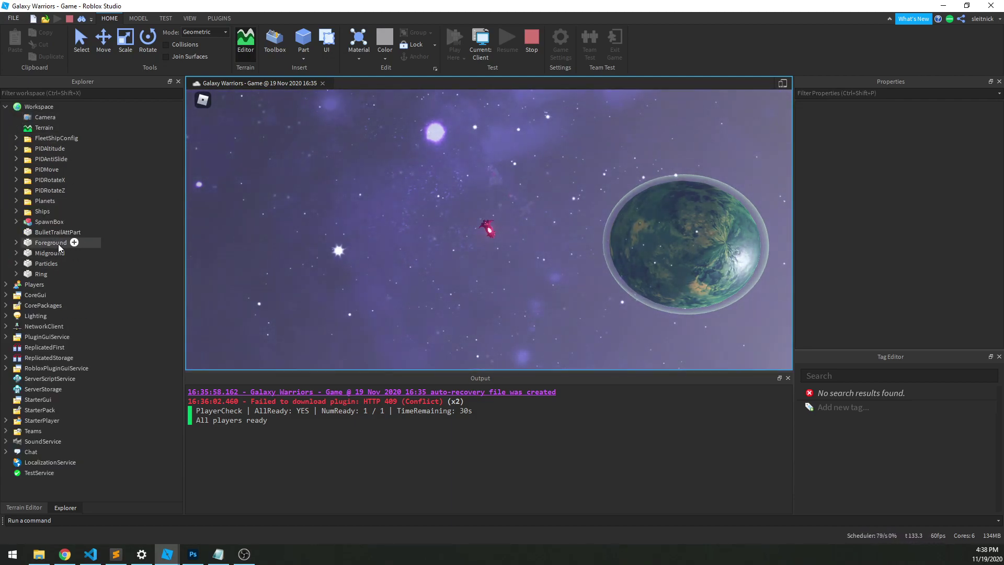
click(58, 243)
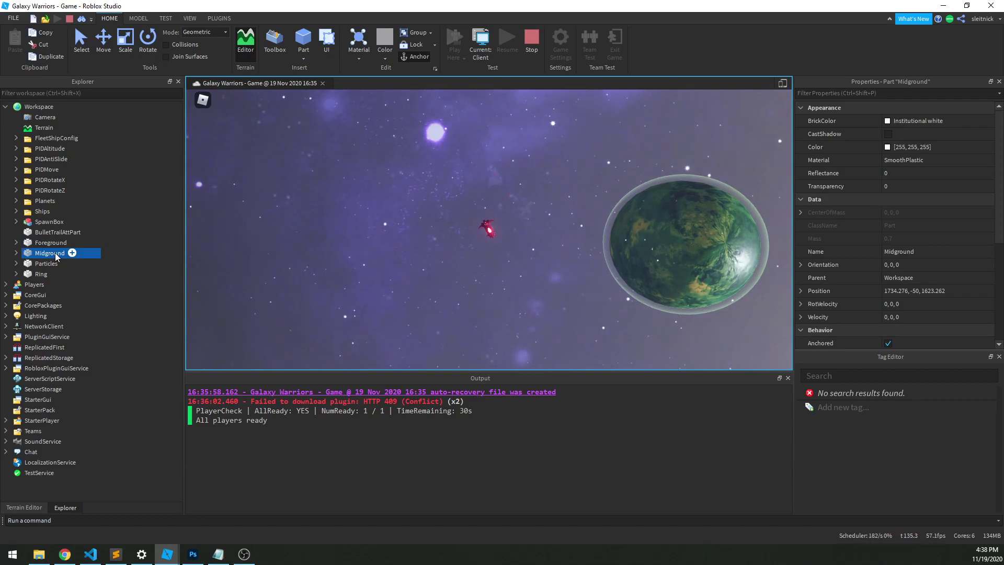
click(16, 243)
click(53, 264)
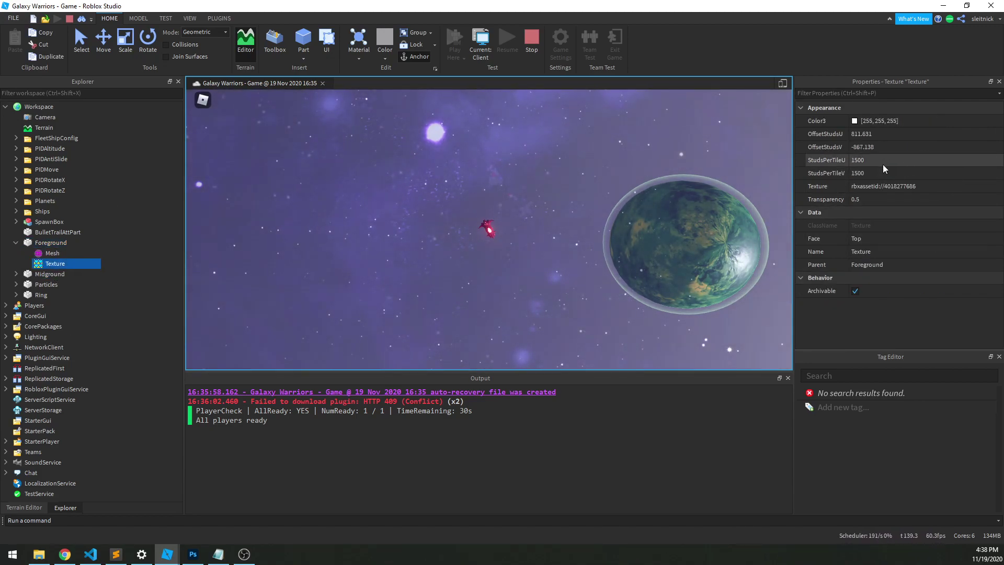
click(884, 202)
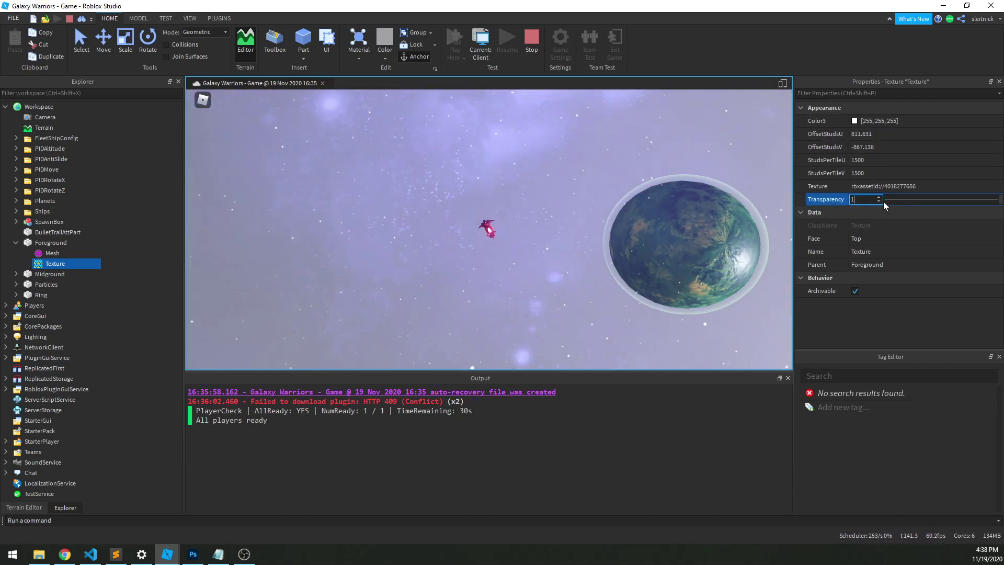
text(0)
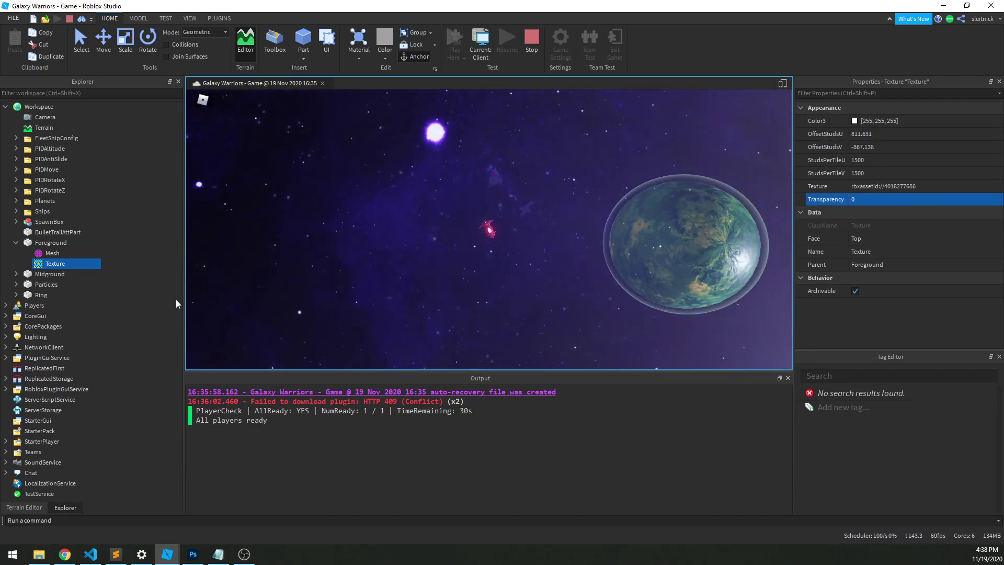
click(17, 273)
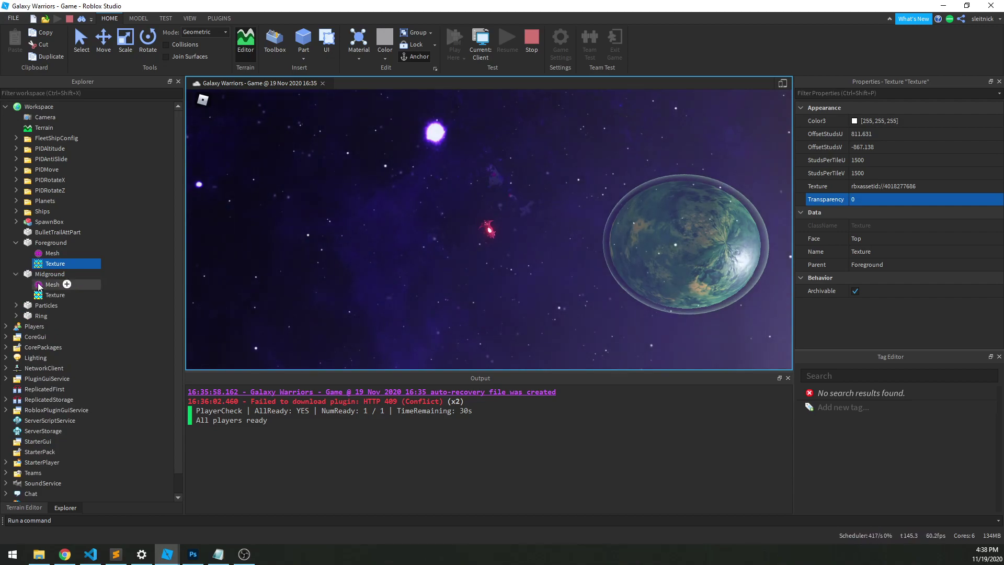
click(55, 295)
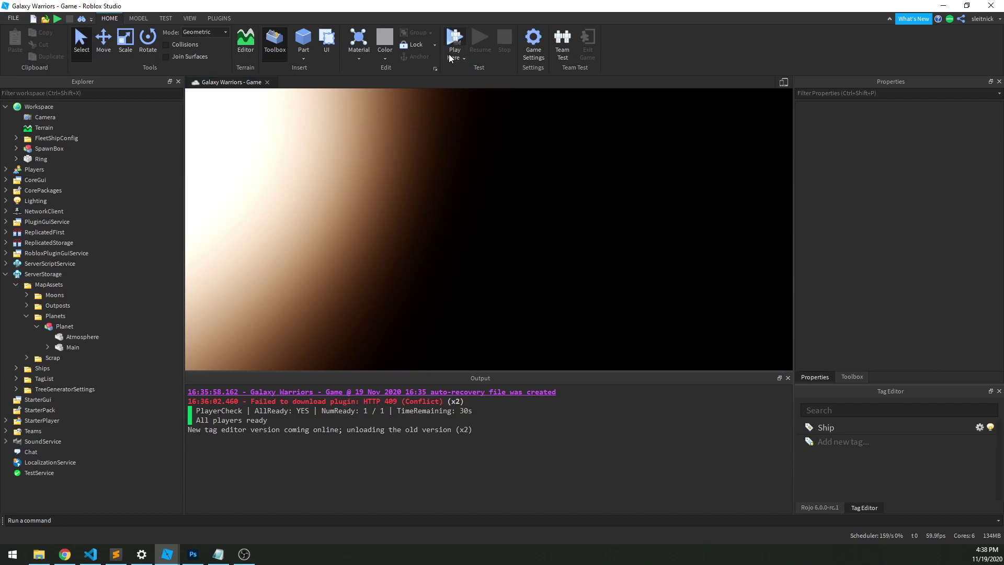
Start a new play test and set the transparency of both the Foreground and Midground Textures to 1.
click(449, 58)
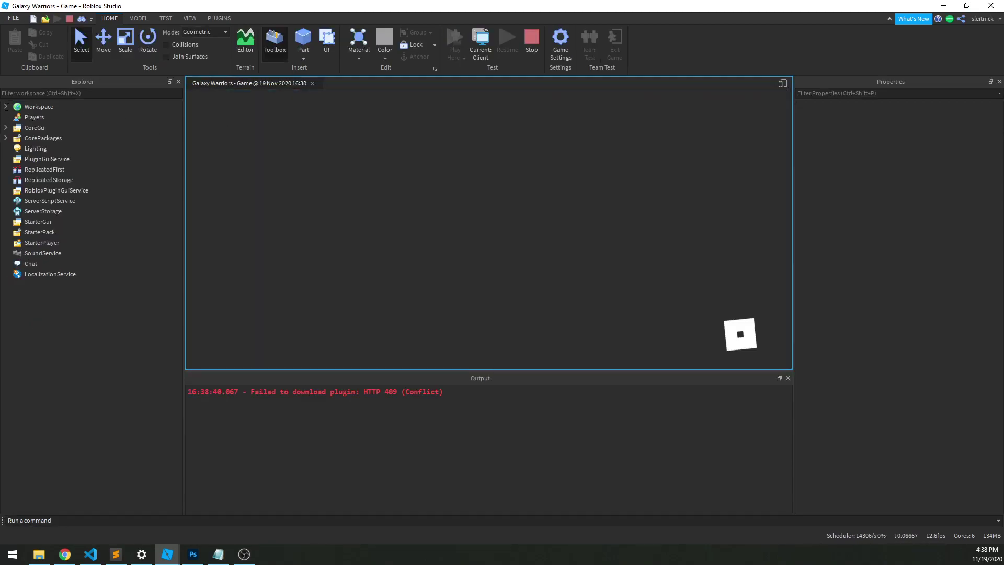
click(6, 108)
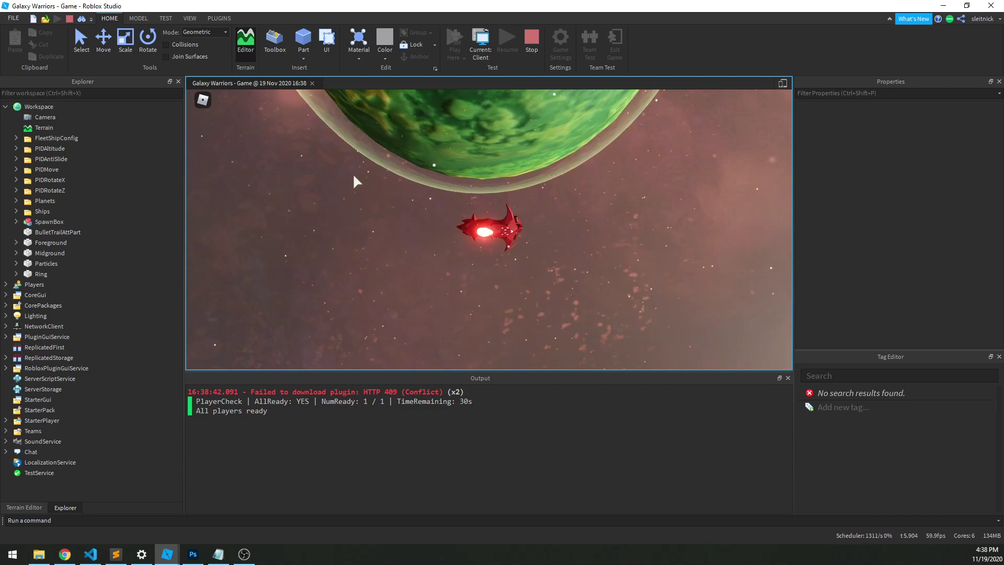
click(16, 253)
click(15, 243)
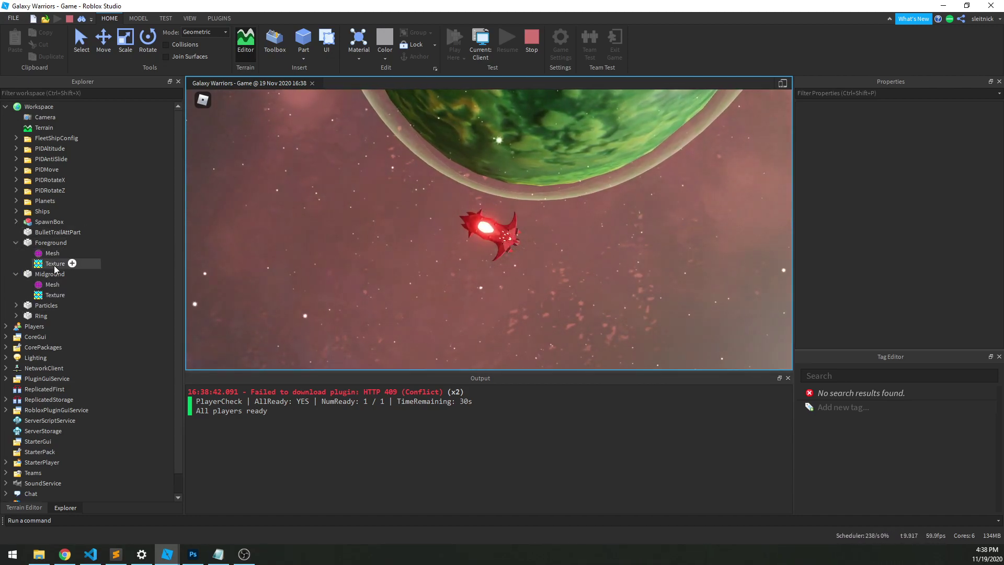
click(54, 263)
ctrl+click(54, 295)
click(876, 199)
text(1)
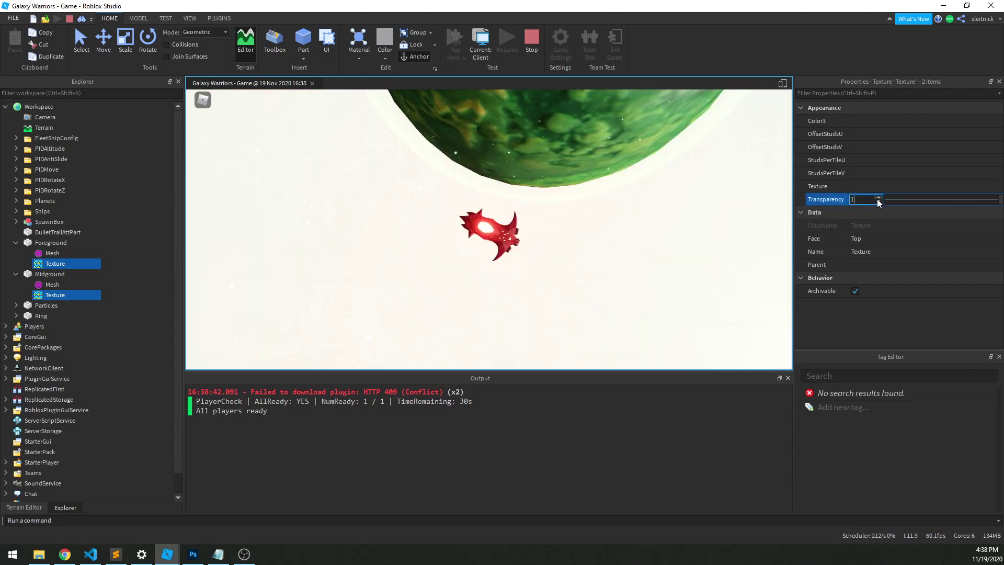
Set the transparency of the Foreground and Midground parts themselves to 1.
click(41, 275)
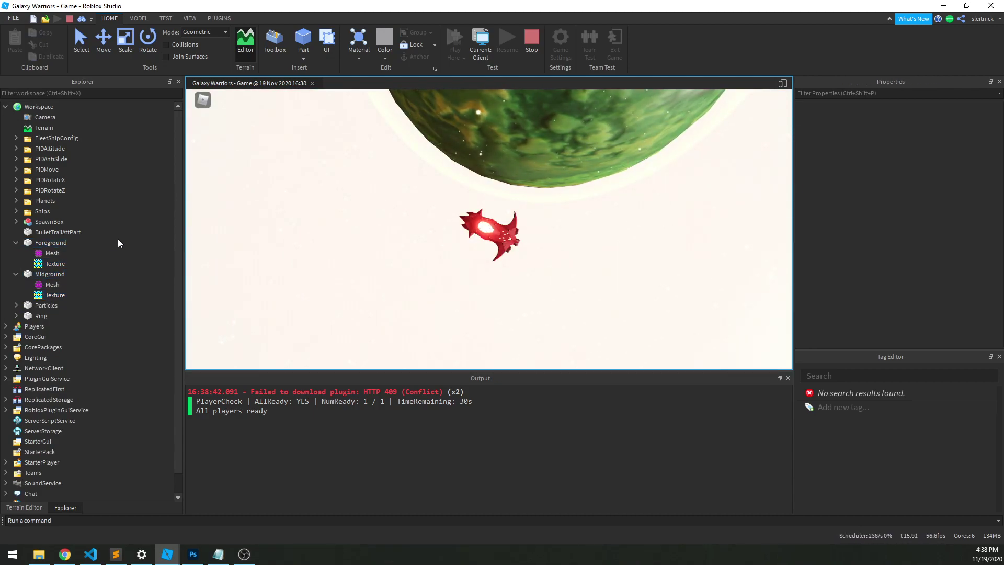
click(50, 242)
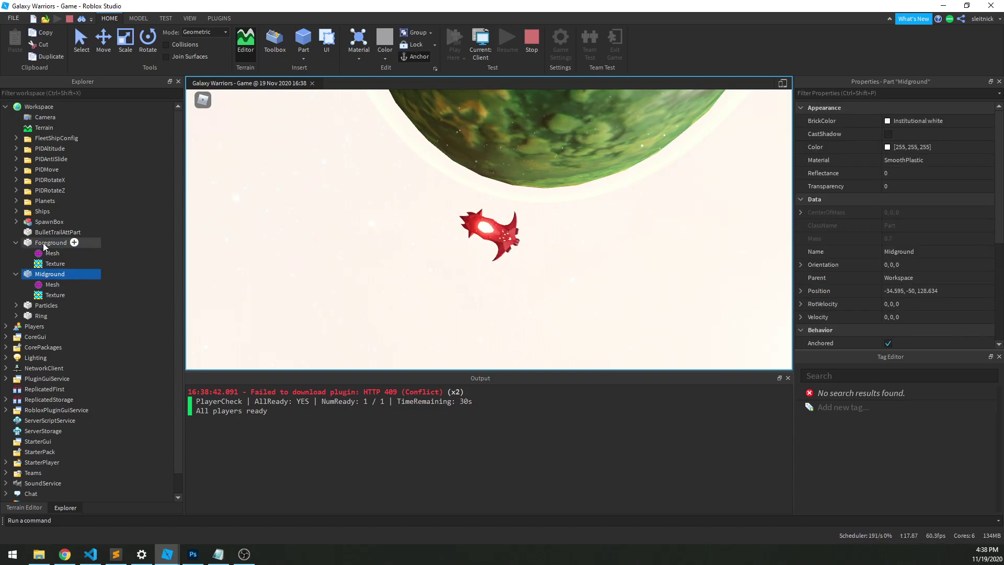
click(901, 186)
text(1)
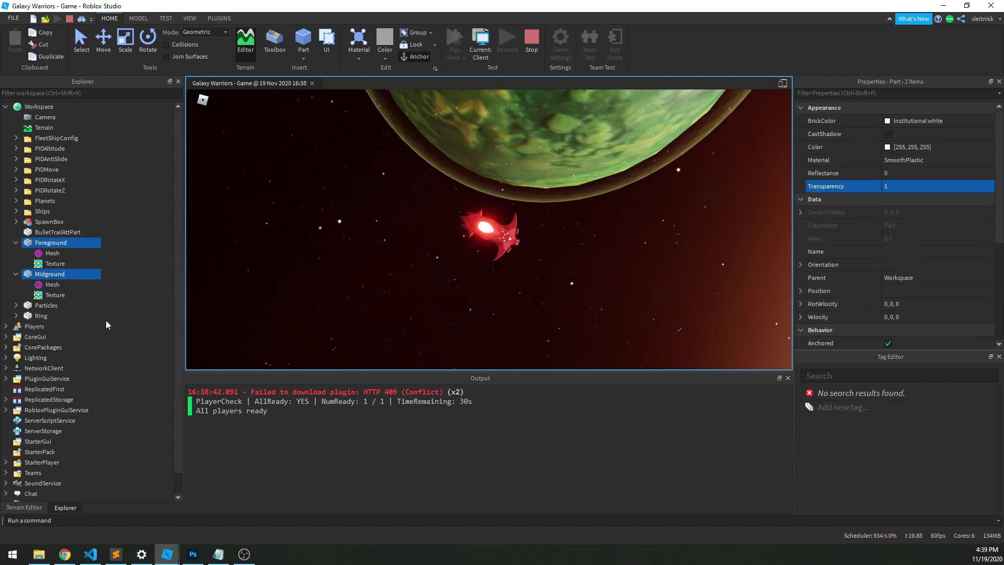
click(106, 320)
scroll(484, 273, down, 3)
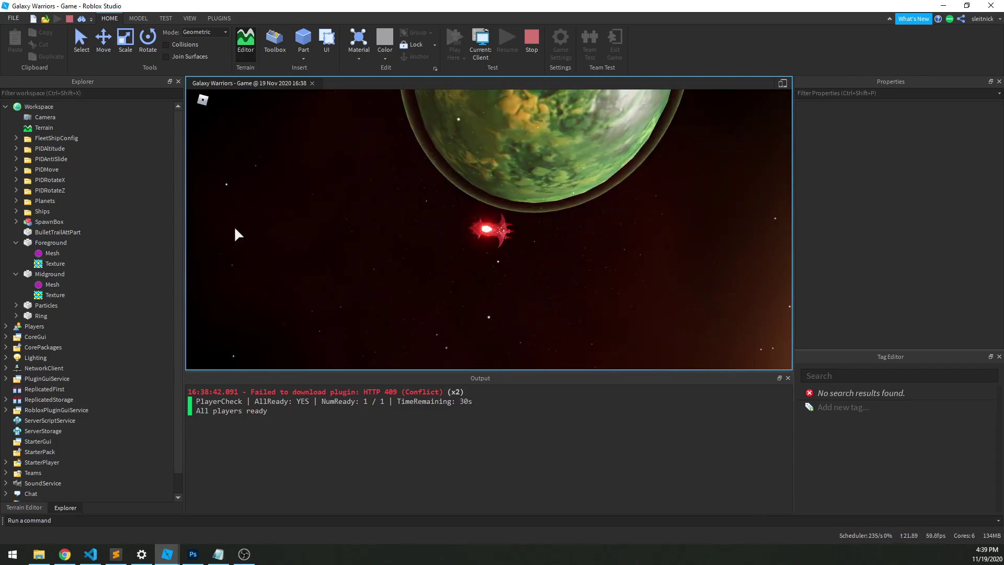
Turn off the ParticleEmitter and ParticleEmitterSmoke effects under the Particles part.
click(16, 305)
click(65, 316)
shift+click(74, 326)
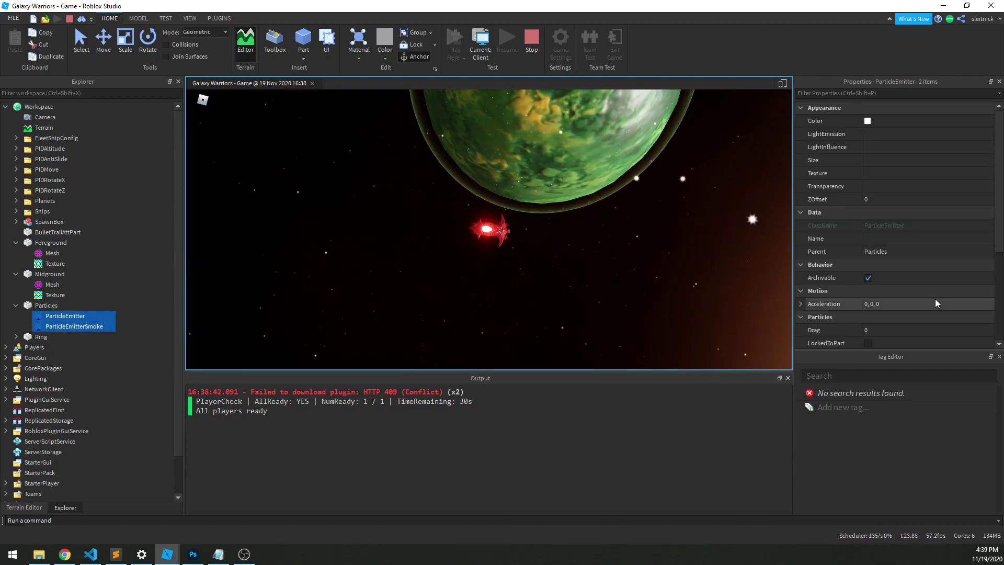
scroll(935, 304, down, 3)
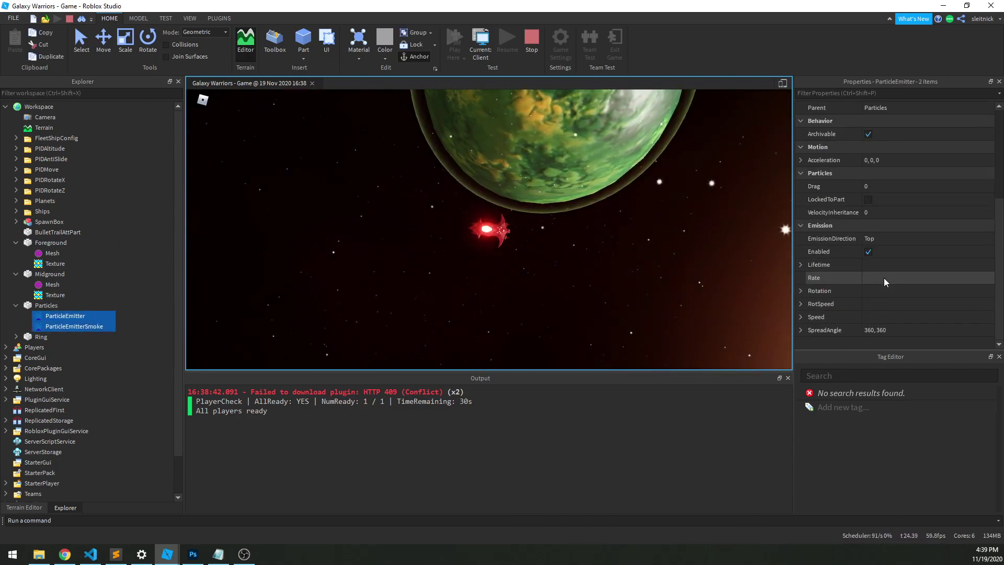
click(140, 295)
scroll(497, 229, down, 4)
scroll(498, 229, up, 3)
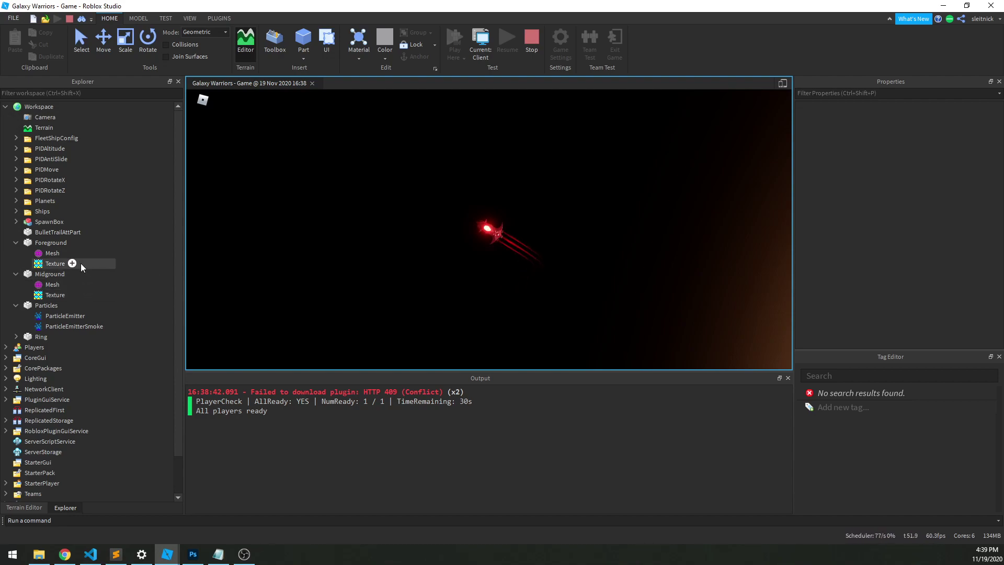
Show the Midground layer alone by setting its Texture's transparency to 0.
click(55, 275)
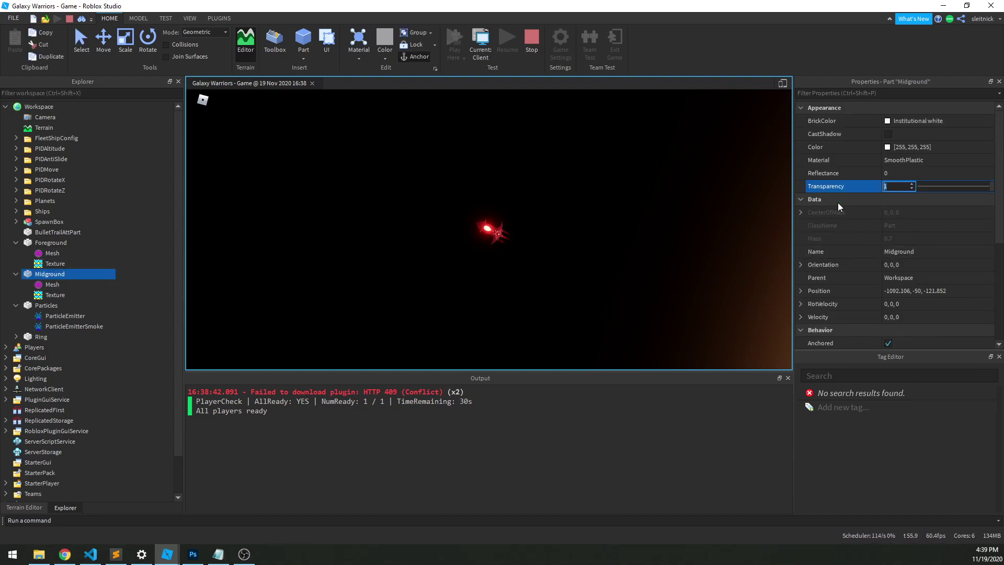
click(50, 298)
click(880, 200)
text(0)
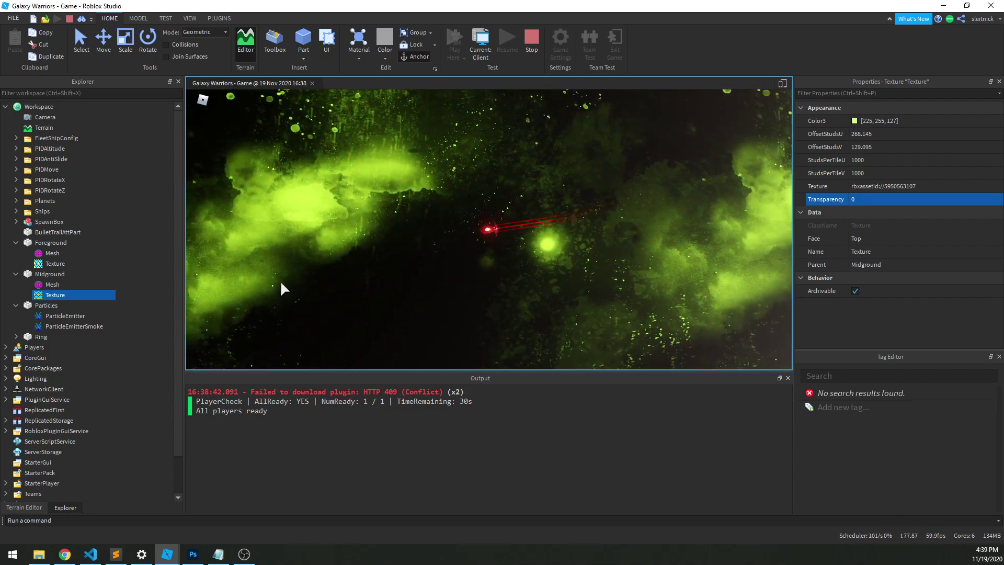
Hide the Midground layer by setting its Texture's transparency to 1.
click(862, 199)
text(1)
key(Return)
Set the Foreground Texture's transparency to 0 and fly the ship around to view that layer alone.
click(42, 265)
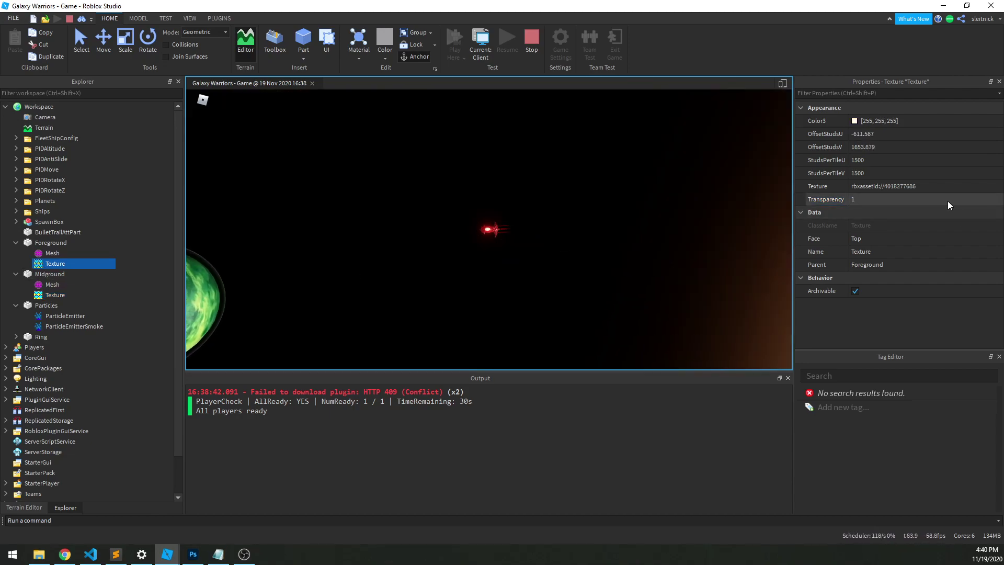
click(874, 201)
text(0)
key(Return)
key(w)
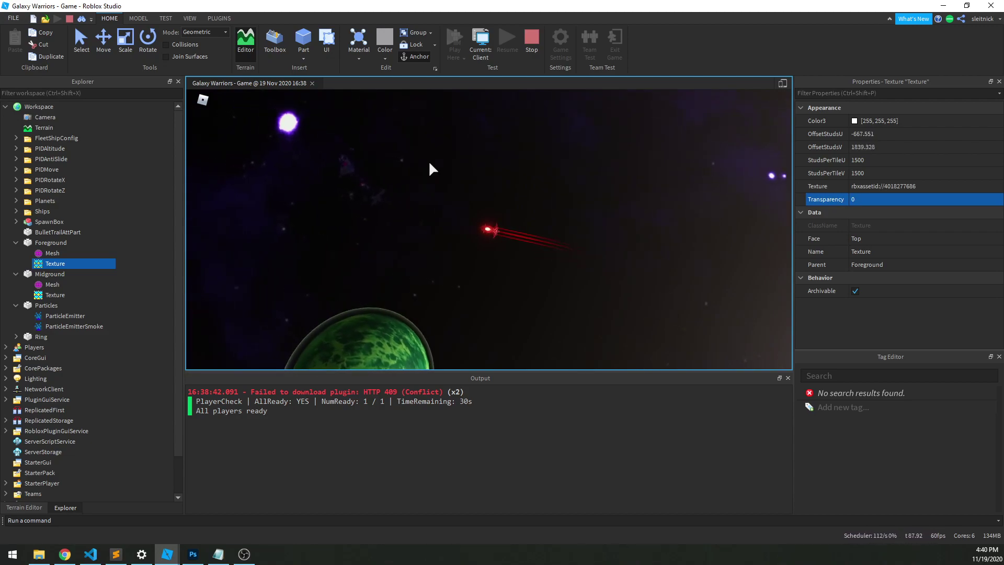
key(a)
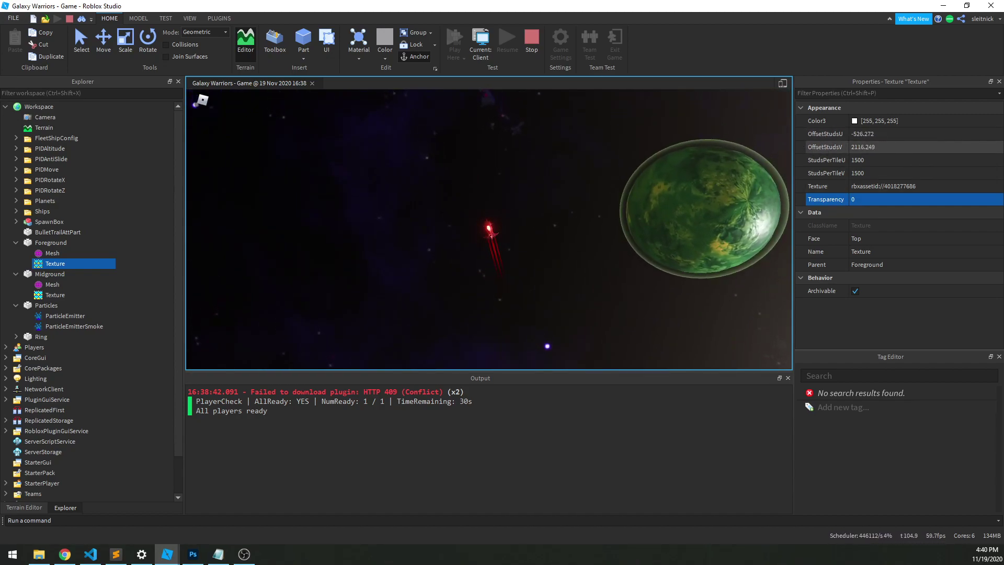
Set the Midground Texture's transparency to 0 while keeping the Foreground layer shown.
click(59, 274)
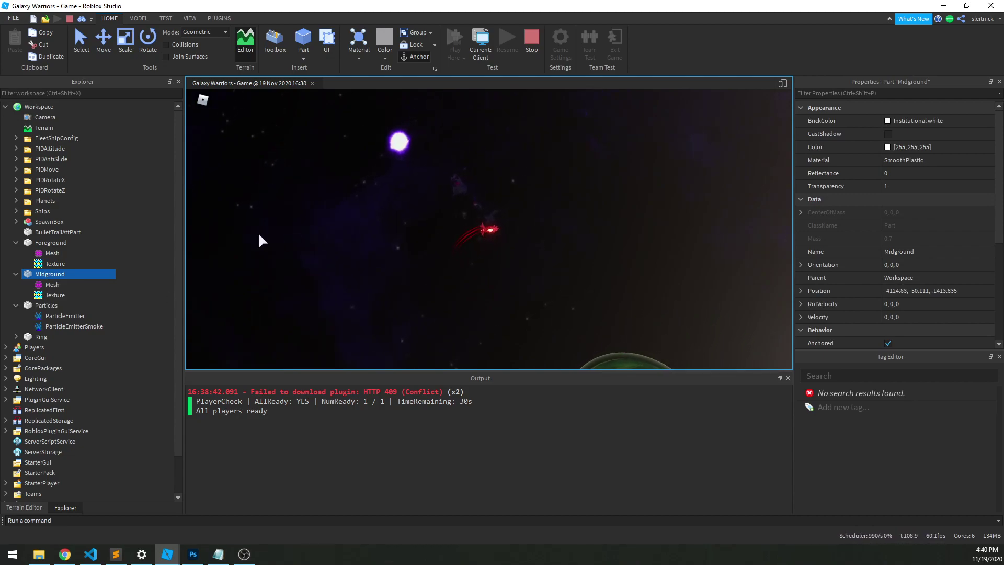
click(51, 295)
click(920, 200)
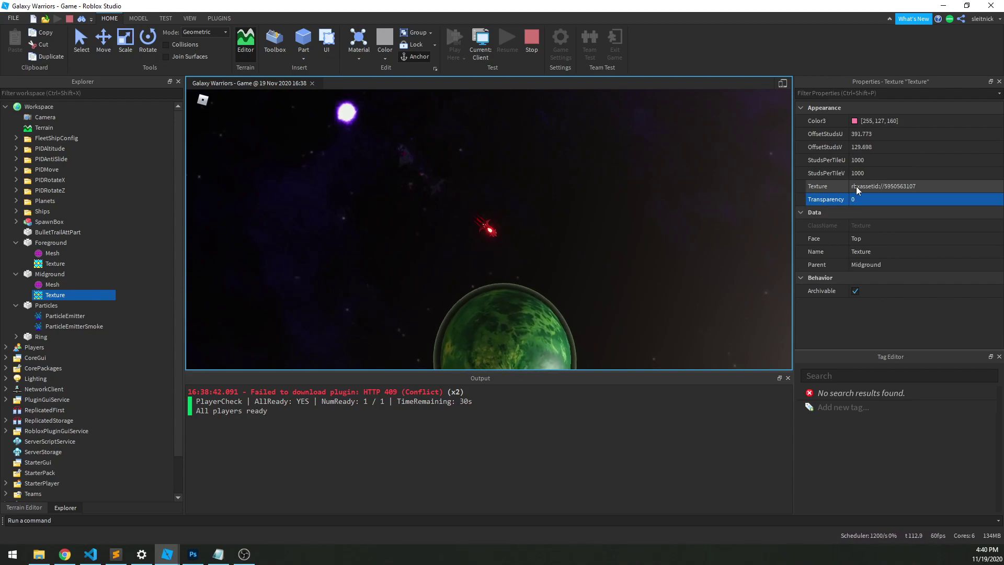
Hide the Foreground and Midground layers by setting the transparency of both Textures to 1.
click(53, 264)
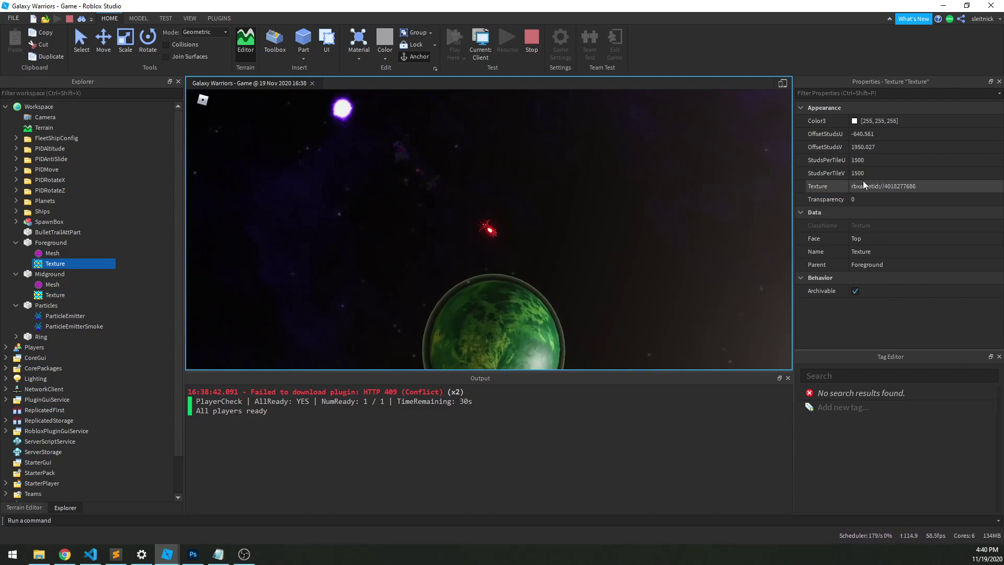
click(53, 295)
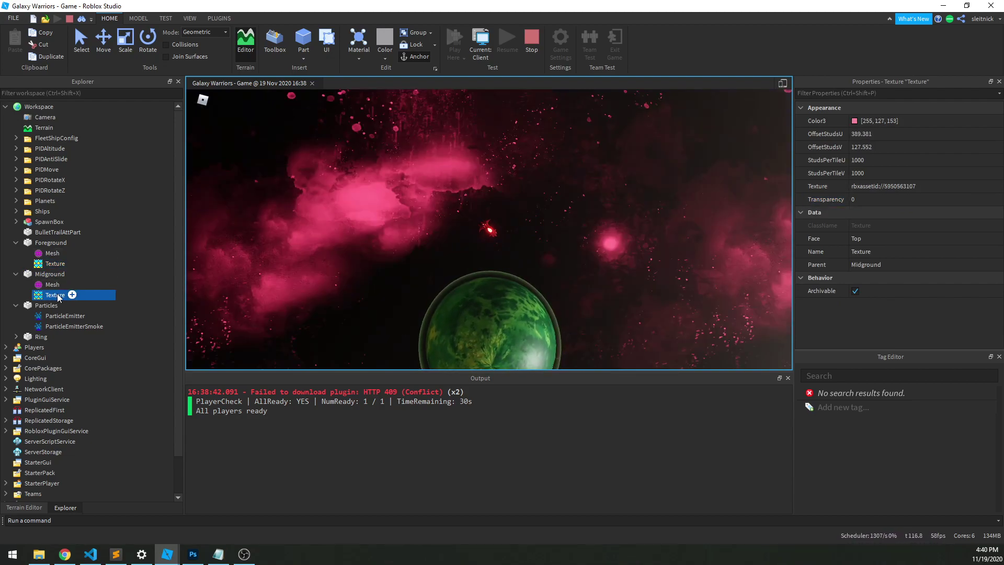
click(881, 203)
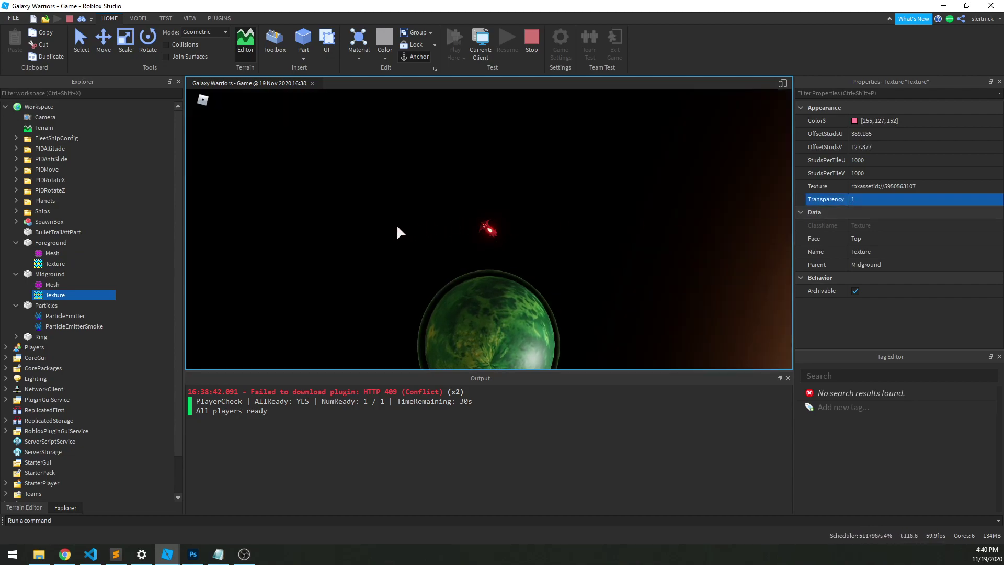
Enable ParticleEmitterSmoke, select its parent Particles part, and fly the ship to view the smoke on its own.
click(67, 314)
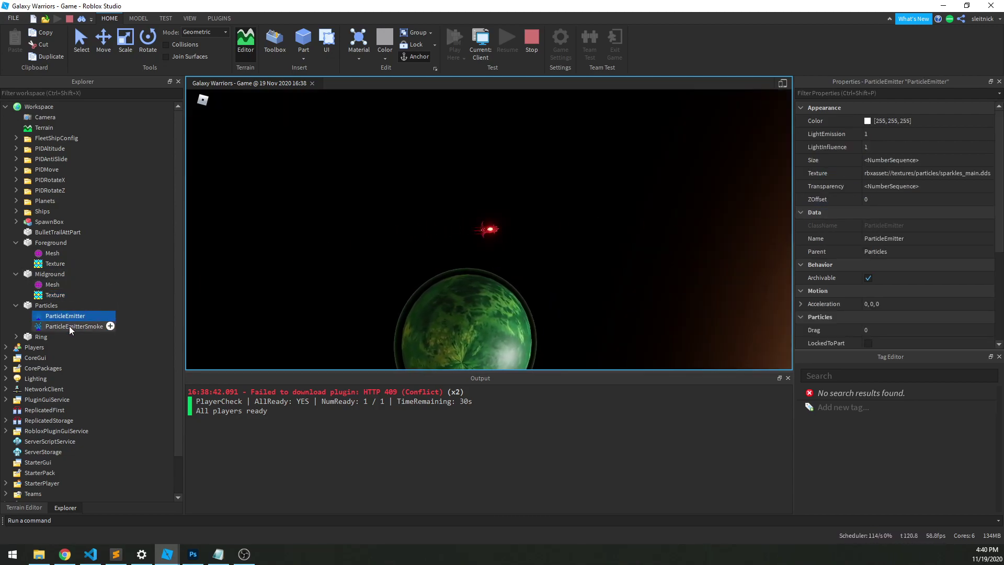
click(69, 325)
click(892, 279)
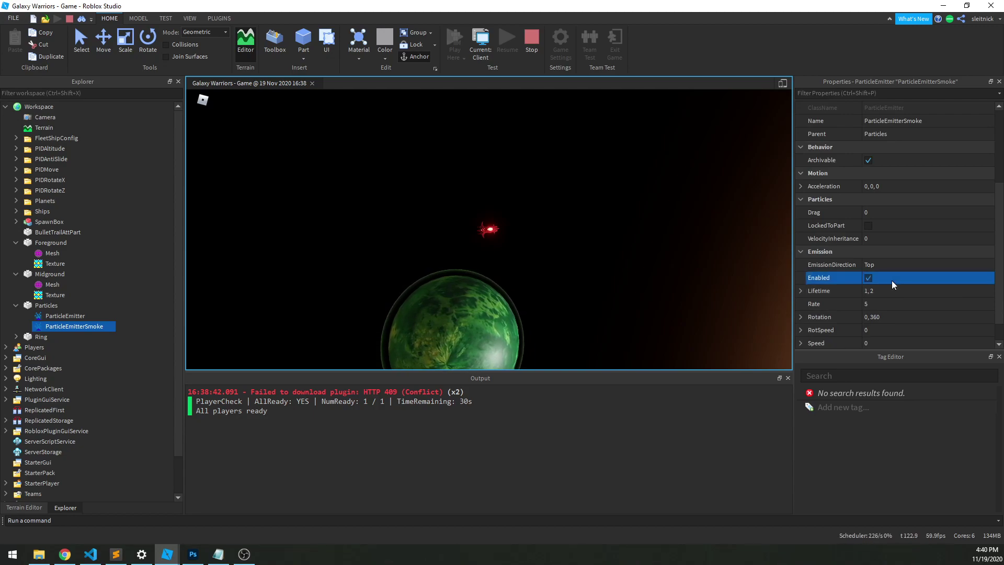
click(46, 304)
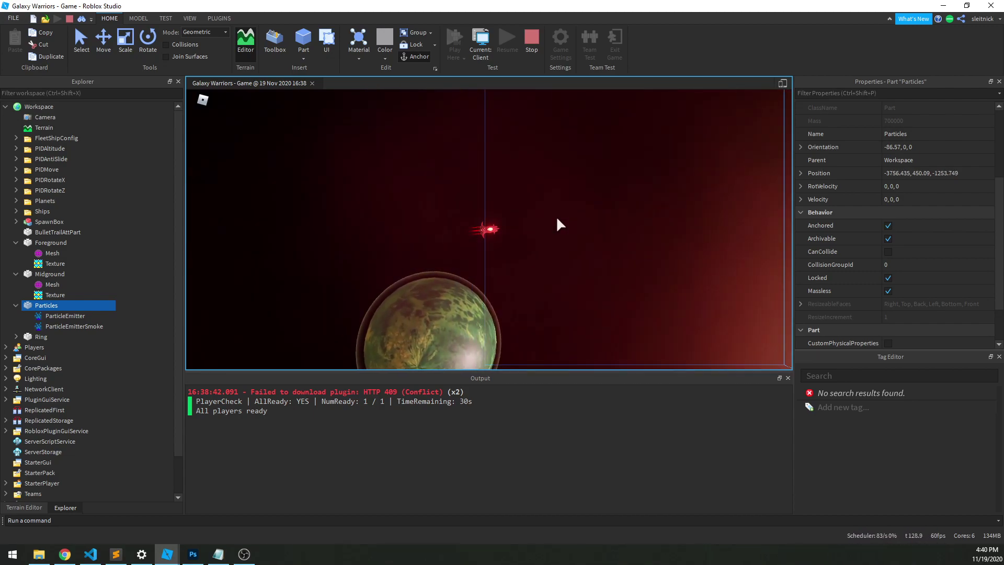
key(a)
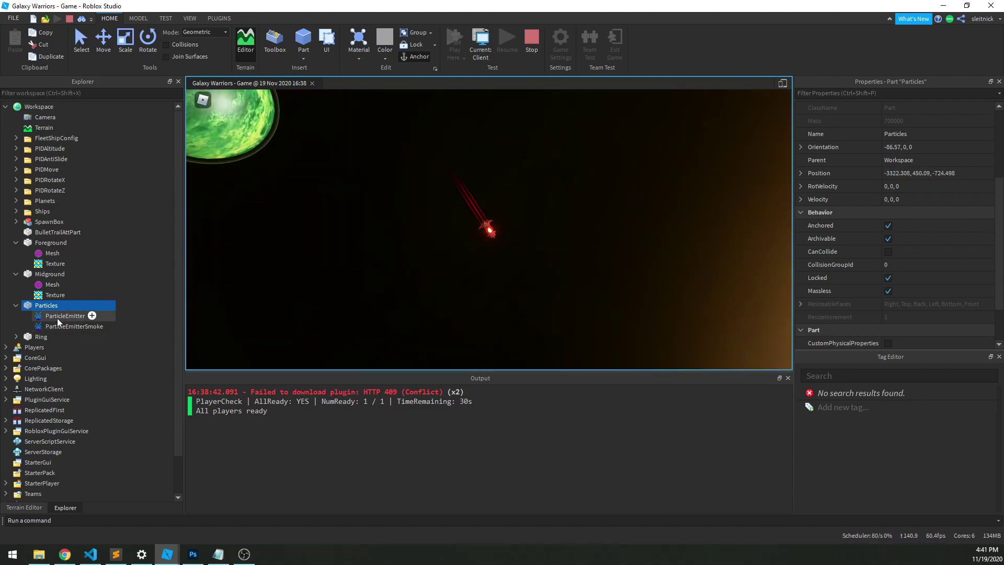
Enable the ParticleEmitter under Particles to show the star particles together with the smoke.
click(59, 317)
click(868, 278)
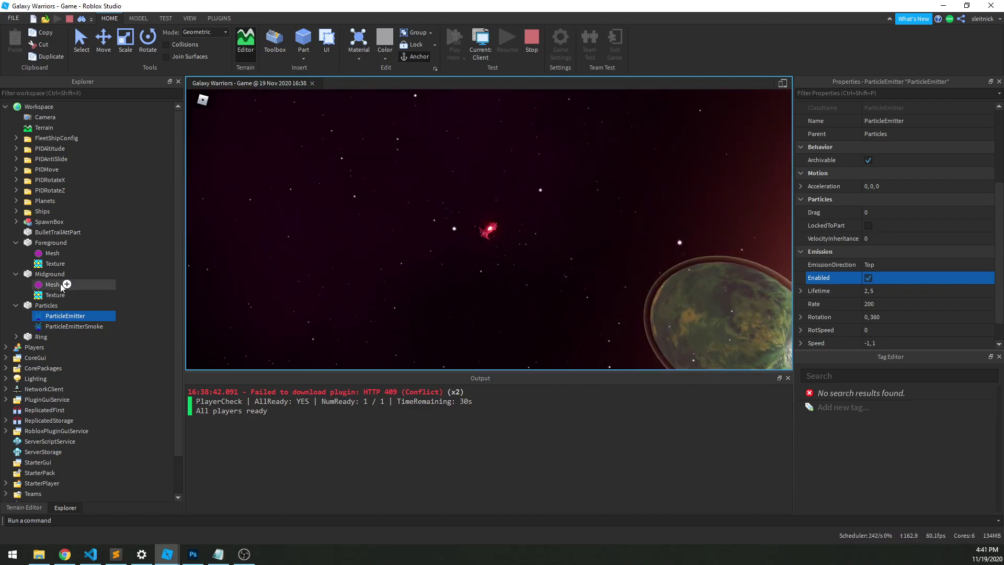
Set the transparency of the Foreground and Midground parts to 0 together, then clear the selection.
click(44, 278)
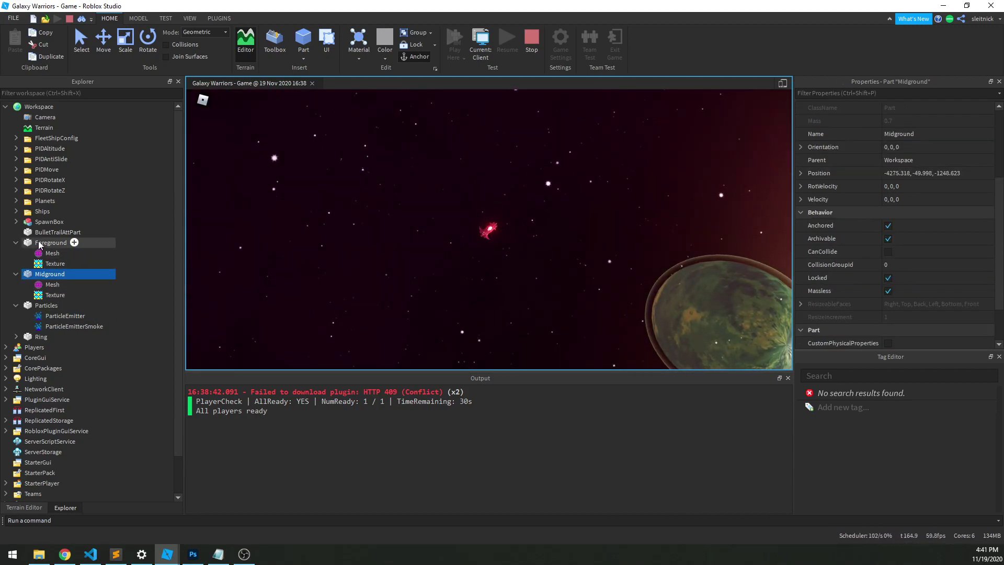
ctrl+click(49, 244)
click(898, 188)
text(0)
key(Return)
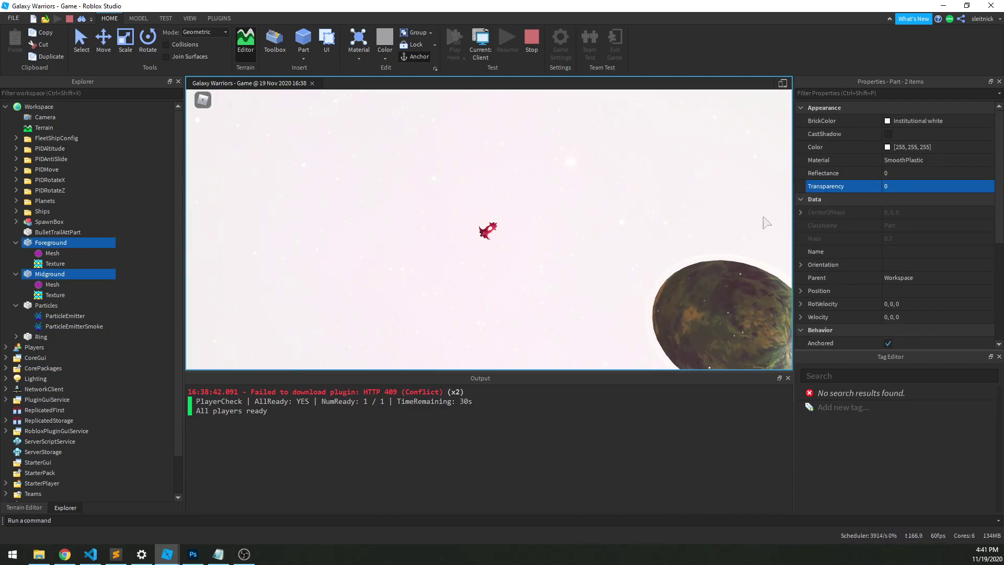
click(138, 274)
Set the transparency of the Foreground part's Texture to 0.5.
click(48, 243)
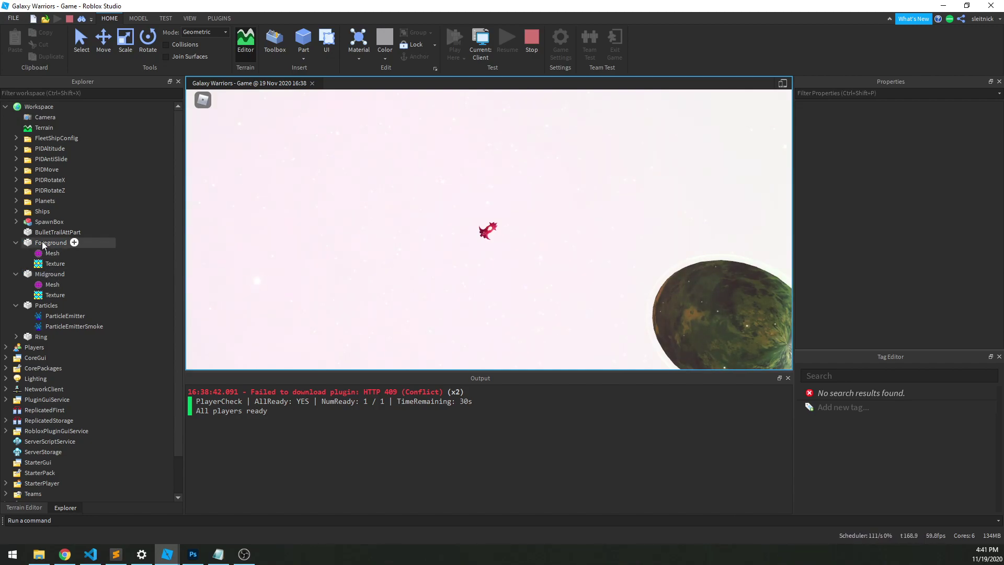
click(55, 263)
click(893, 201)
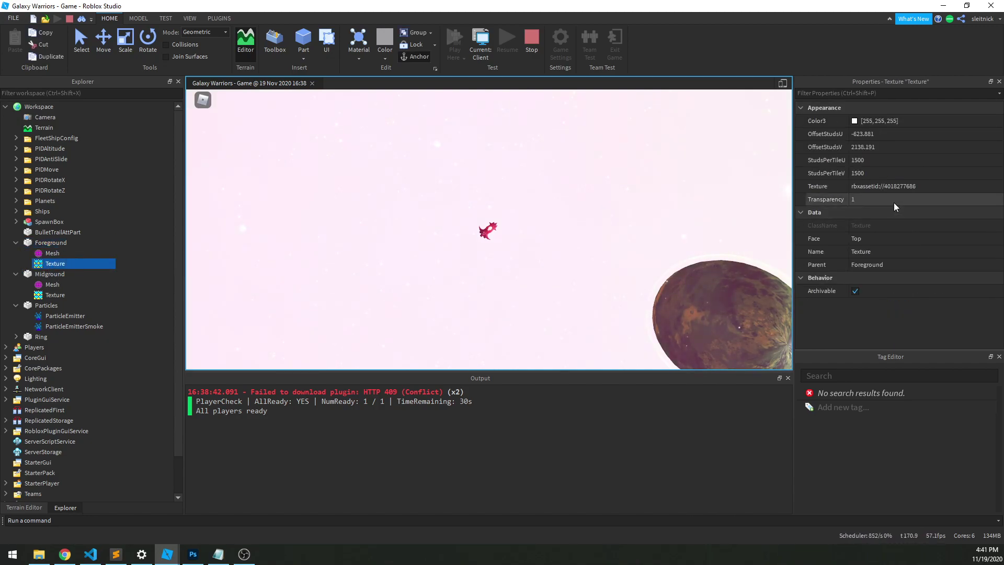
text(0.5)
key(Return)
Set the transparency of the Midground part's Texture to 0.5.
click(52, 284)
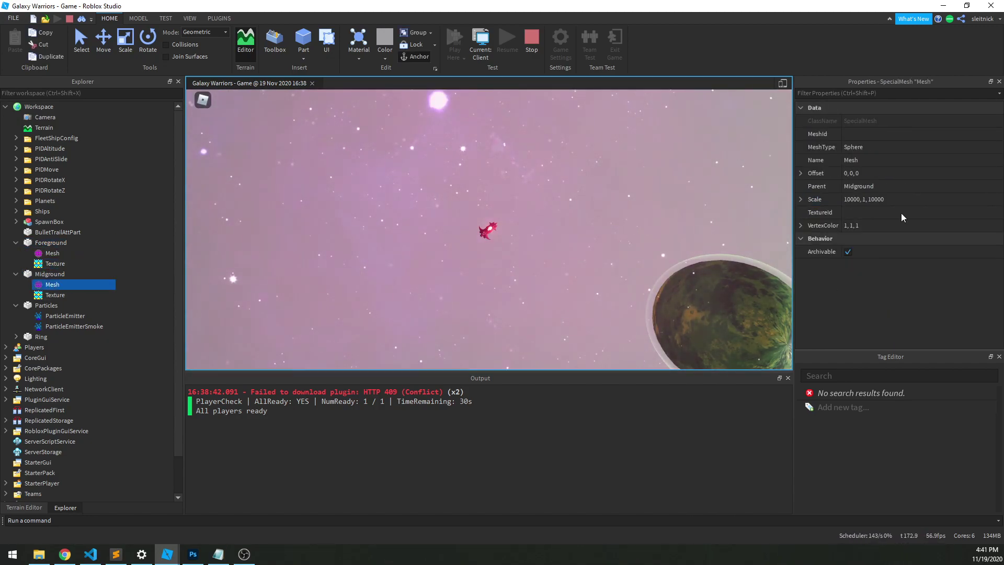
click(55, 295)
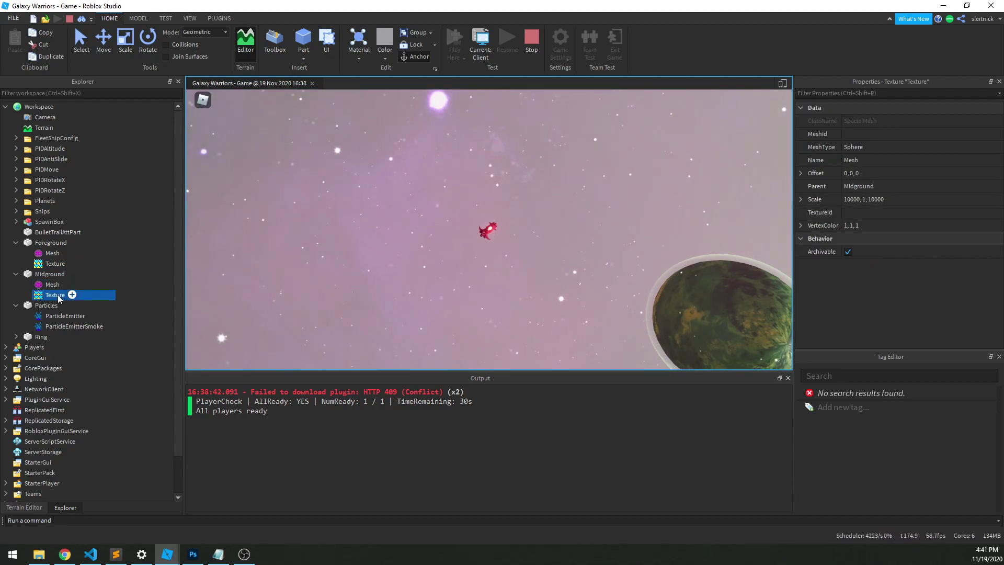
click(865, 199)
text(.5)
key(Return)
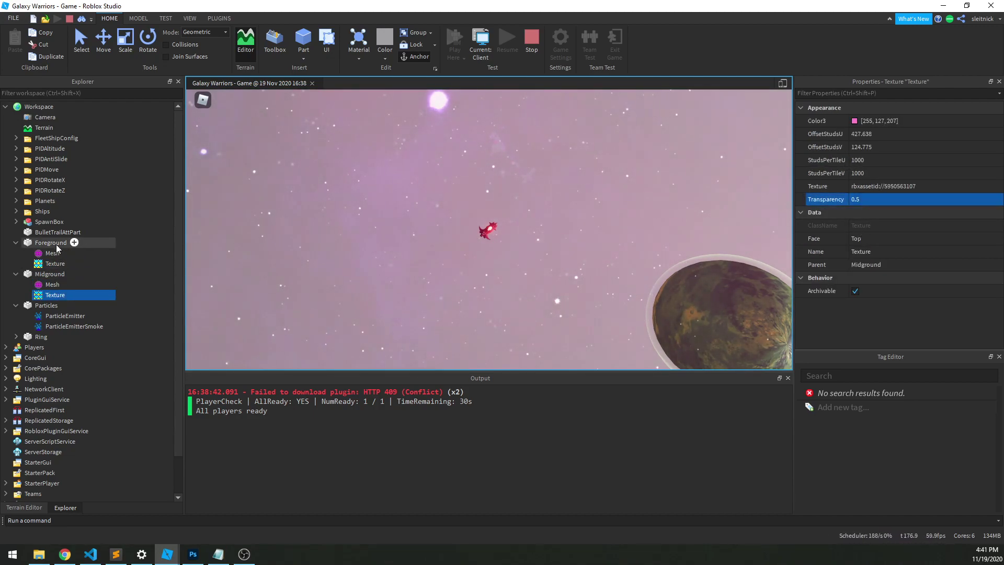
Set the Foreground part's transparency to 1, clear the selection, and fly the ship to view the combined background layers.
click(50, 243)
click(923, 186)
text(1)
key(Return)
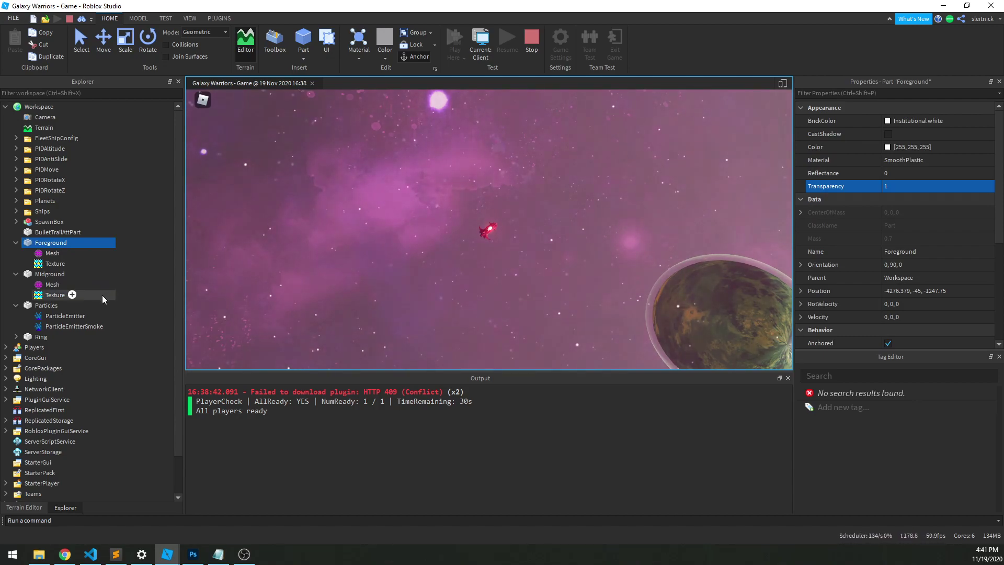
click(131, 293)
key(w)
key(d)
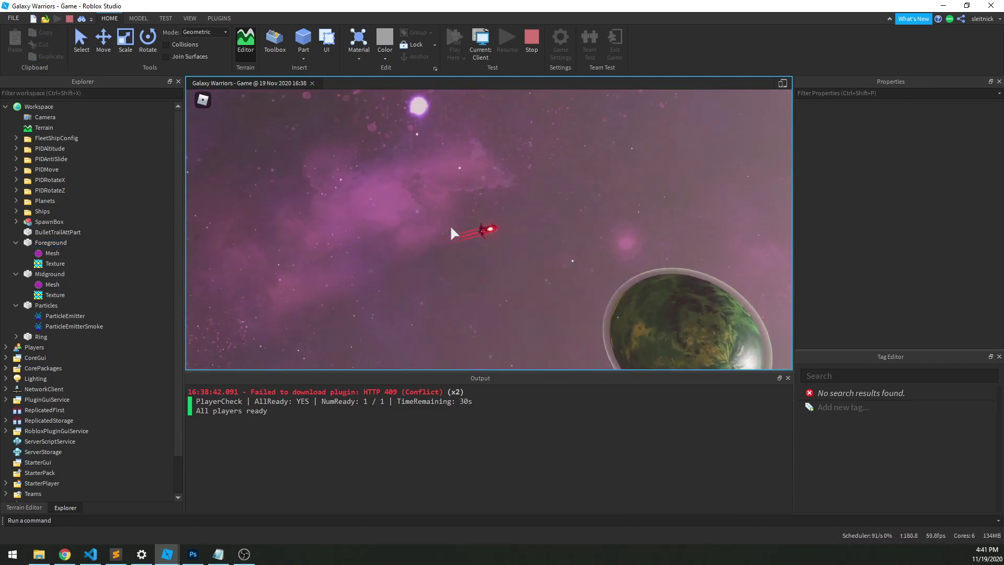